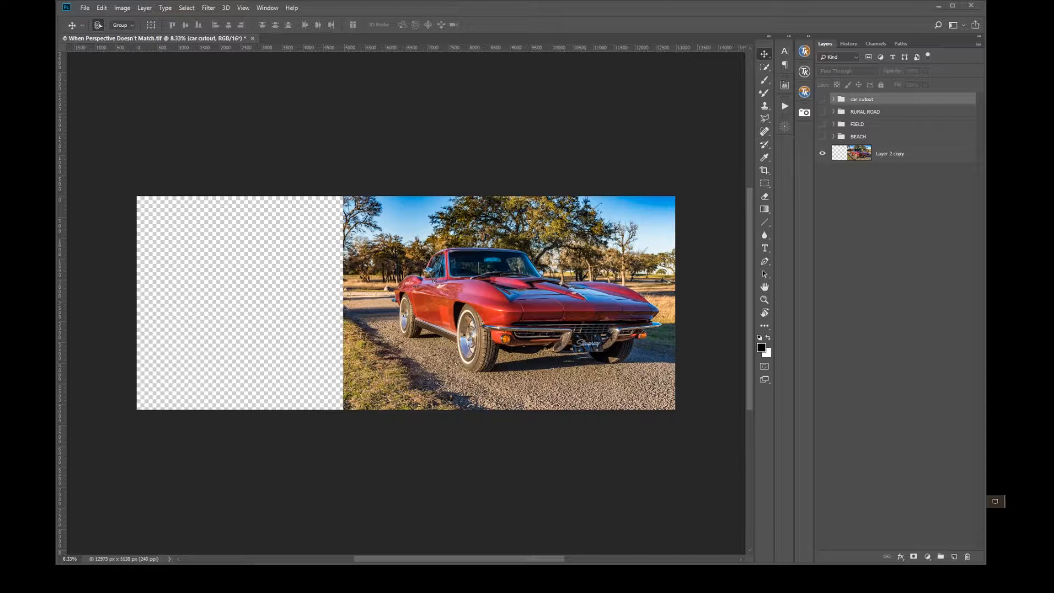
# - Isolate the car cutout group with its red perspective lines by hiding Layer 2 copy, and shift the group slightly upward
pyautogui.click(823, 100)
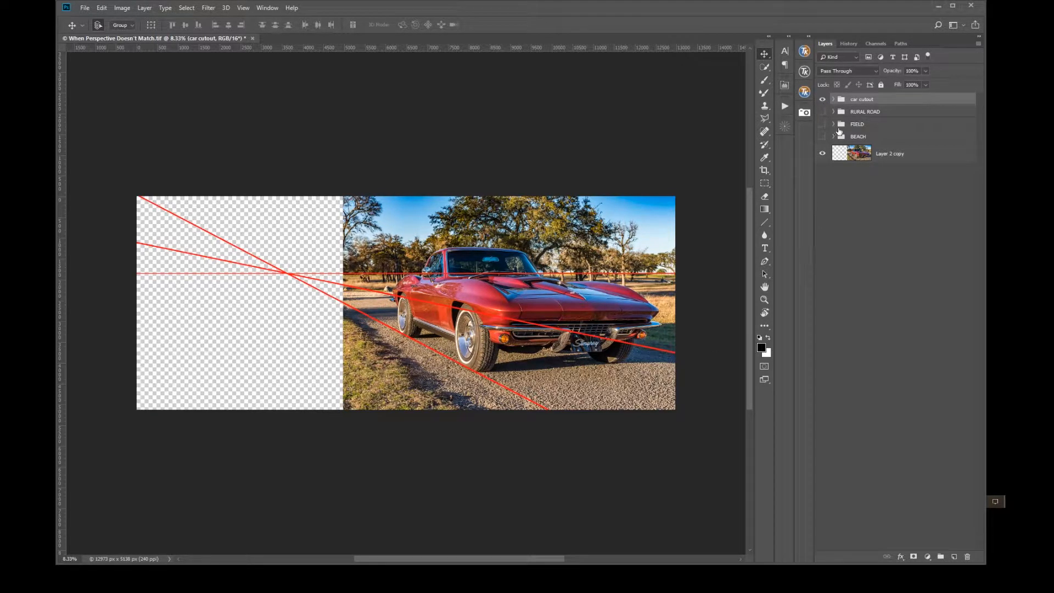
pyautogui.click(835, 100)
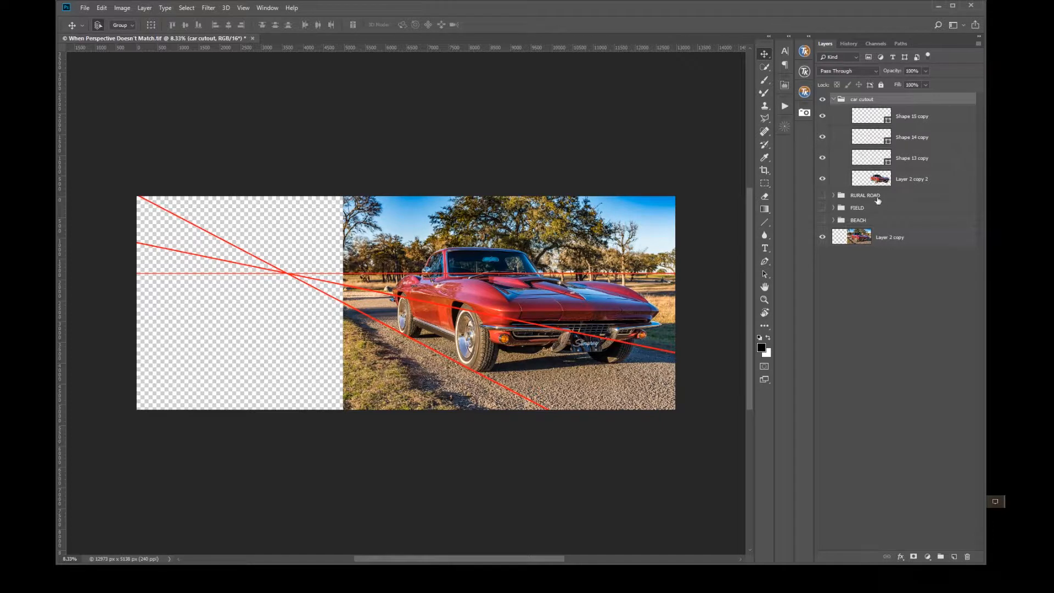
pyautogui.click(823, 237)
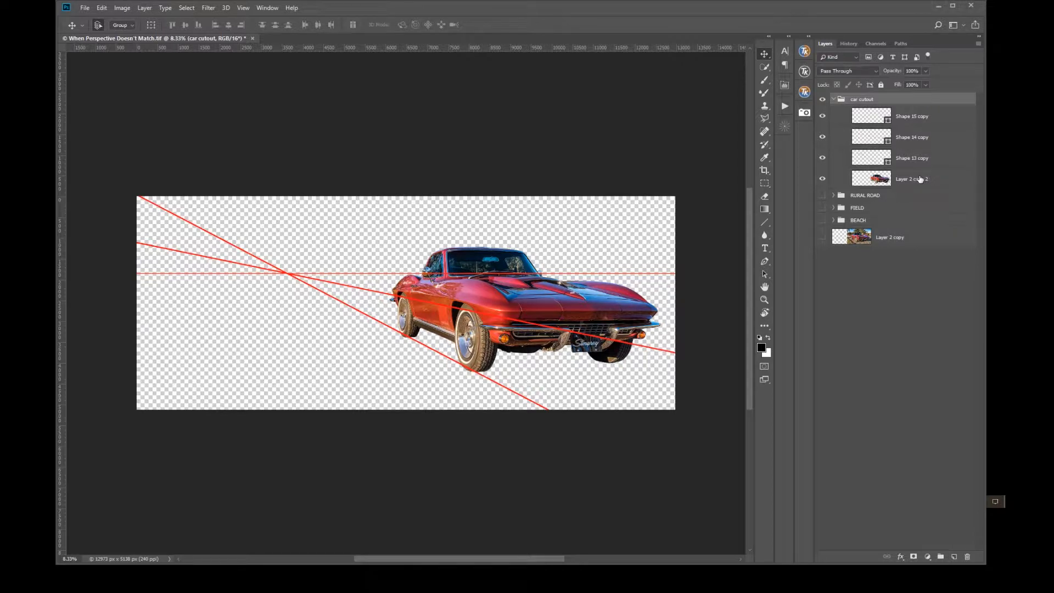
pyautogui.click(835, 100)
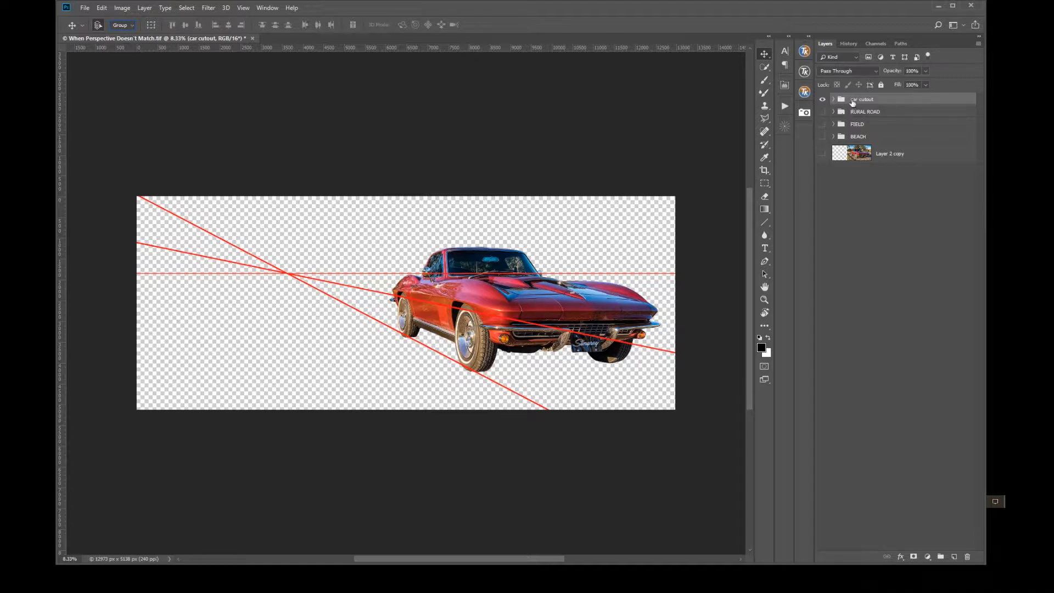
pyautogui.moveTo(515, 302); pyautogui.dragTo(514, 302)
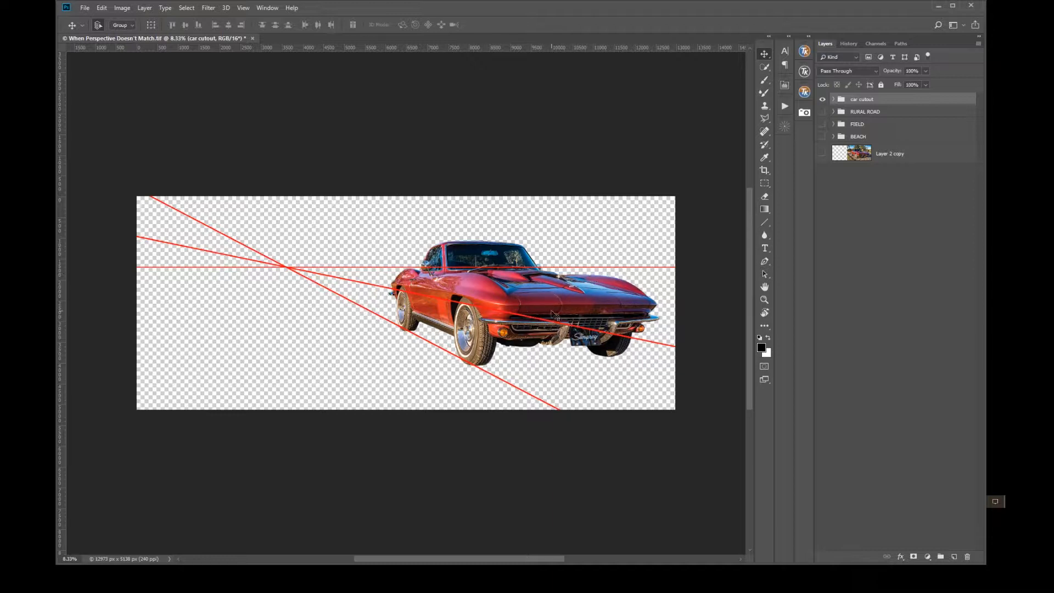
# - Hide the car cutout group and show the RURAL ROAD group's background photo with its green horizon line
pyautogui.click(833, 112)
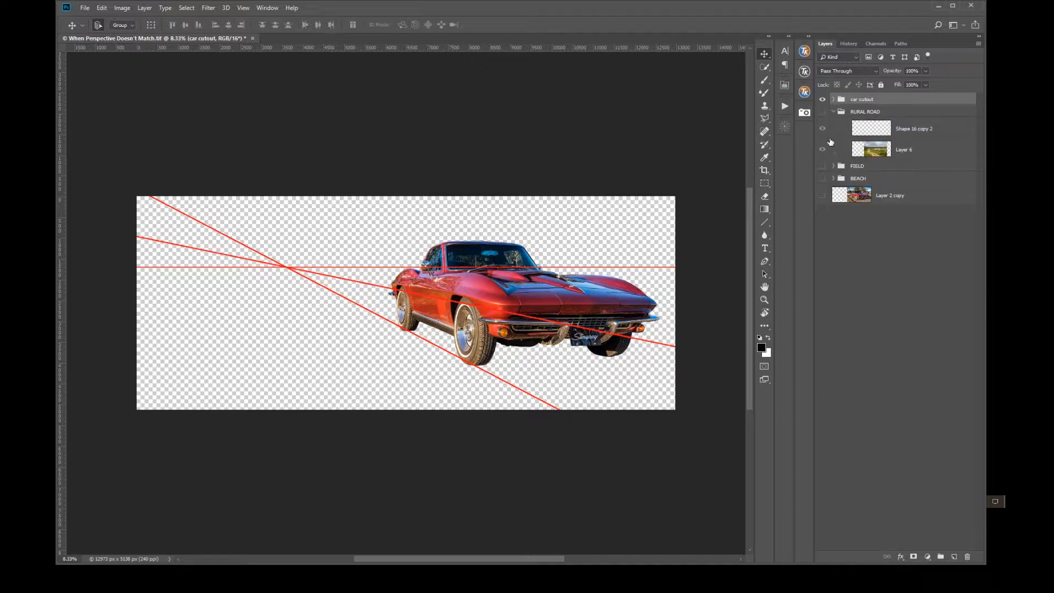
pyautogui.click(823, 99)
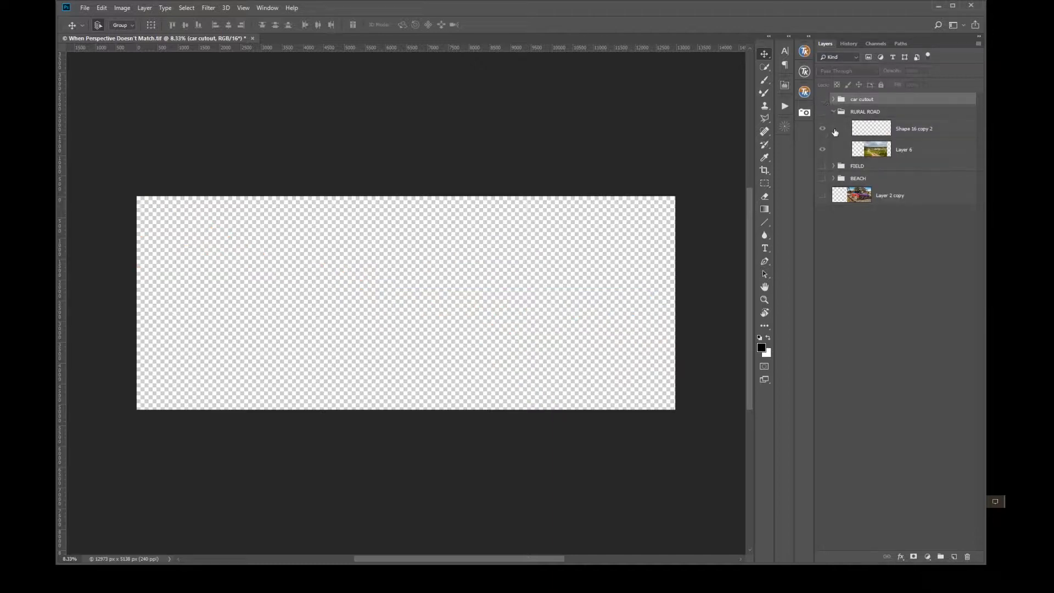
pyautogui.click(822, 149)
pyautogui.click(823, 149)
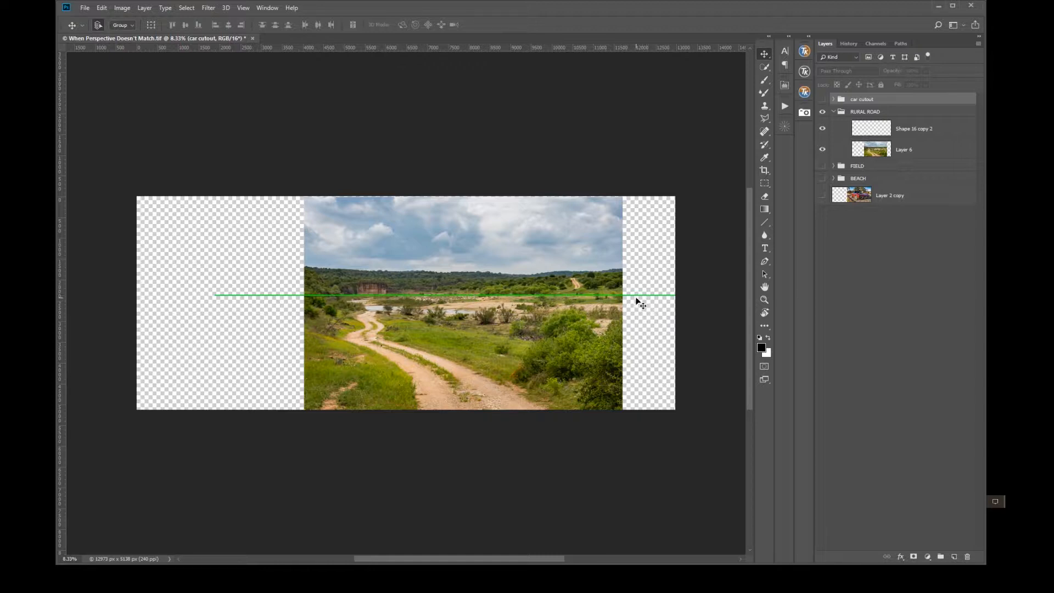
# - Show the car cutout group again and move it so its red horizon line lies on the green horizon line
pyautogui.click(823, 99)
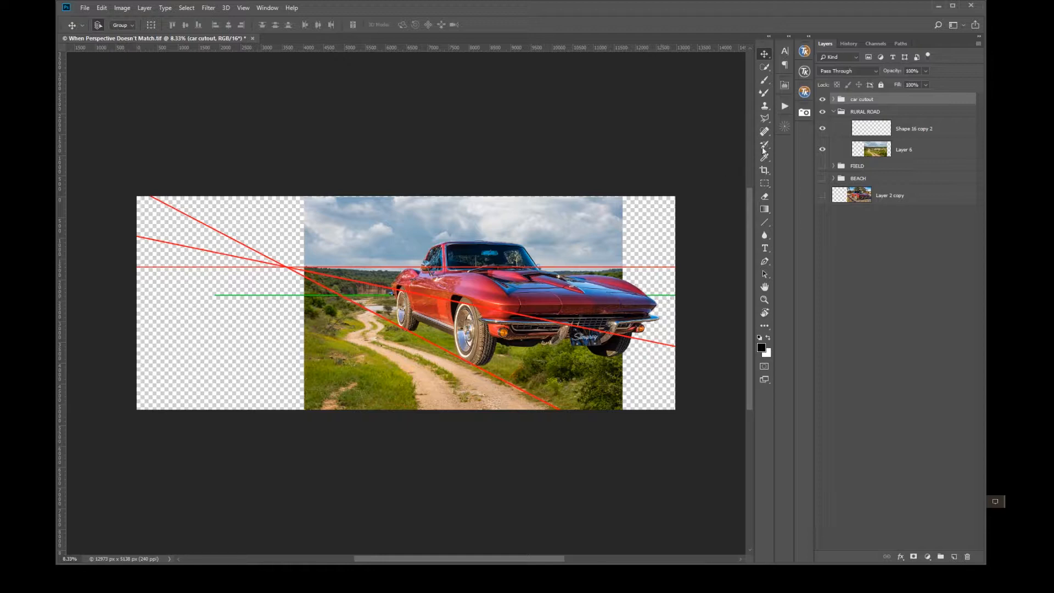
pyautogui.click(834, 100)
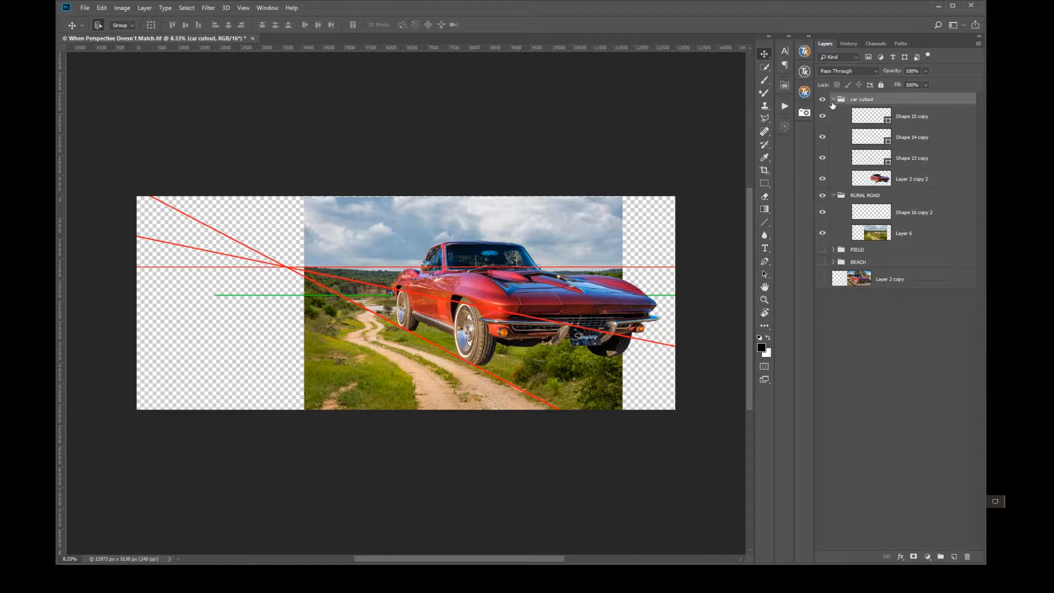
pyautogui.moveTo(461, 284); pyautogui.dragTo(434, 312)
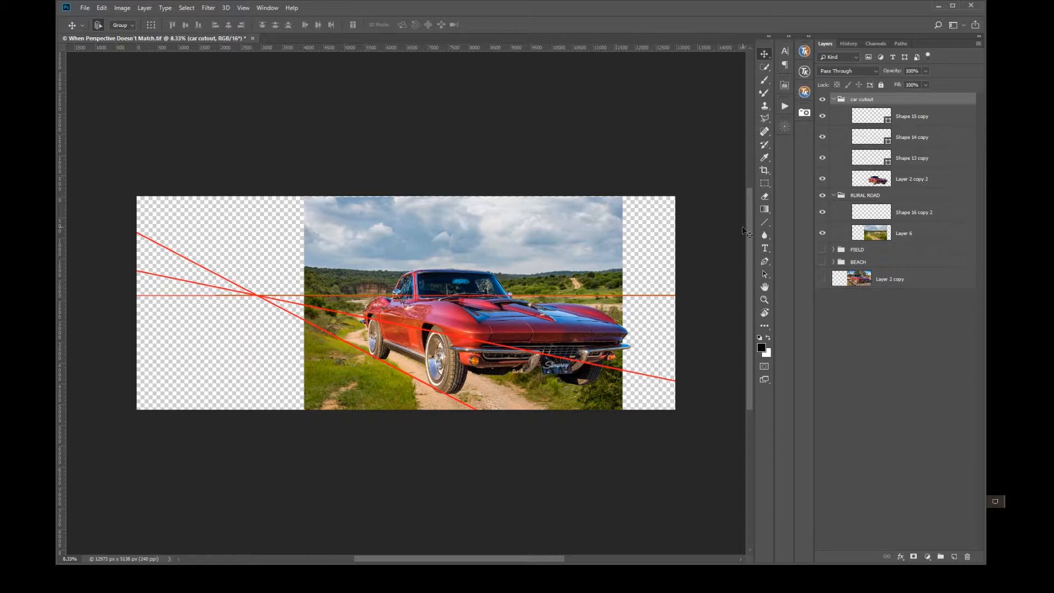
# - Scale down Layer 2 copy 2 and its linked perspective lines, using the lines' vanishing point as the transform's reference point
pyautogui.click(880, 184)
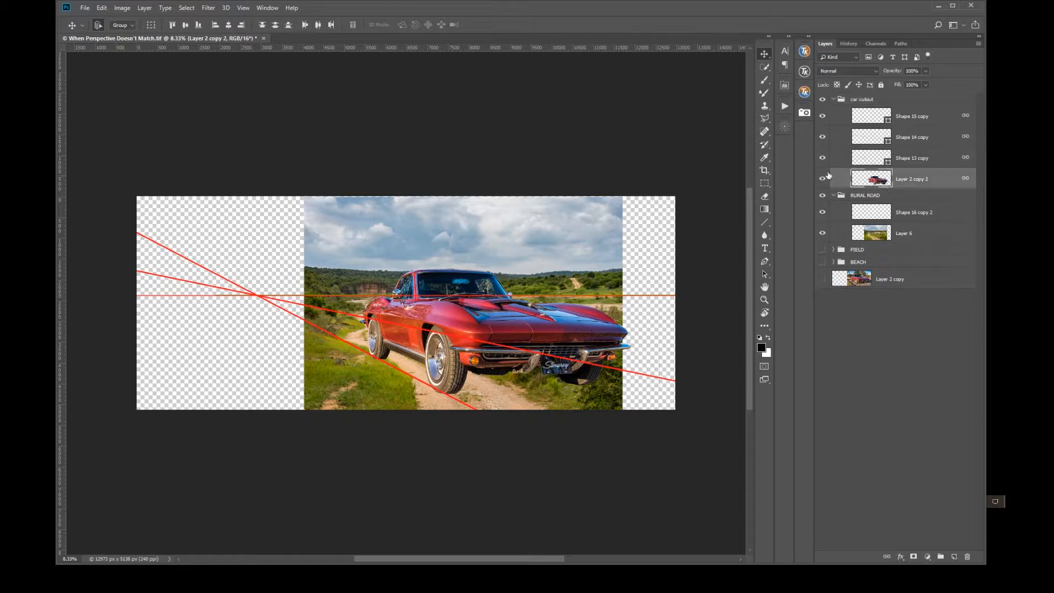
pyautogui.press('ctrl')
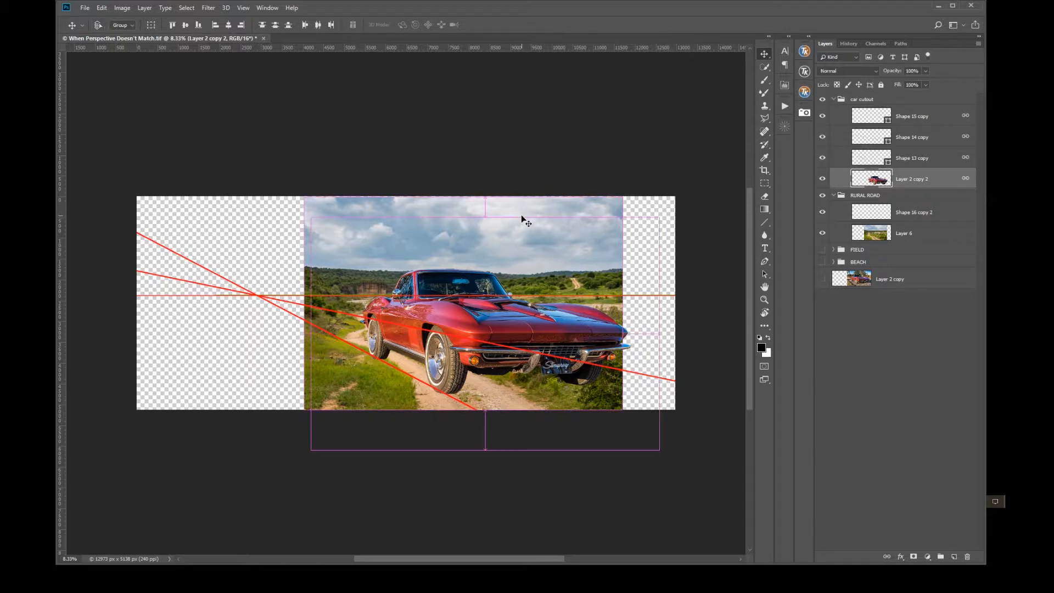
pyautogui.hotkey('ctrl', 't')
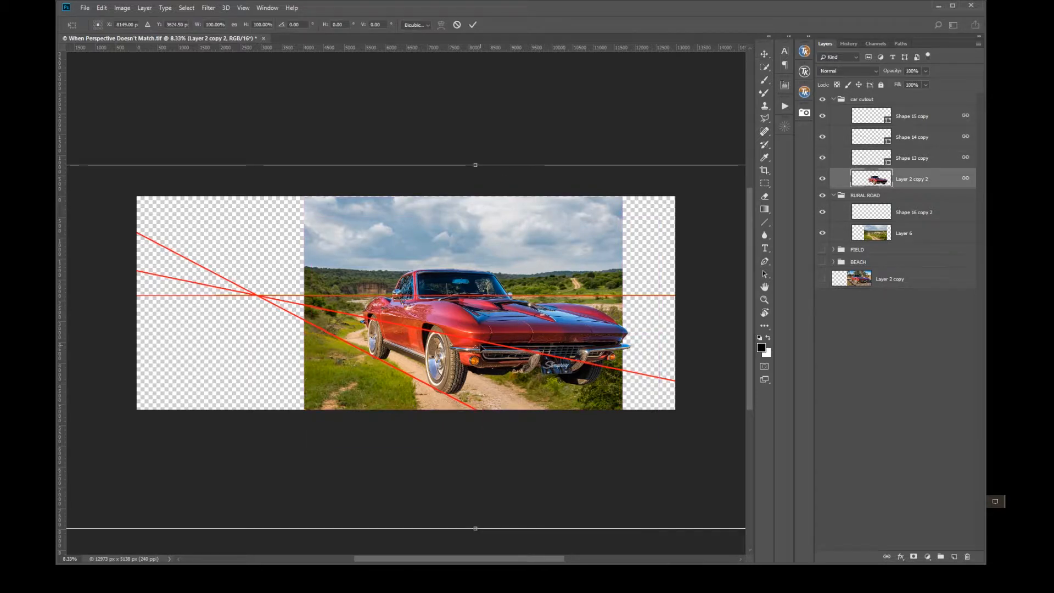
pyautogui.moveTo(476, 349); pyautogui.dragTo(399, 336)
pyautogui.moveTo(337, 321); pyautogui.dragTo(258, 296)
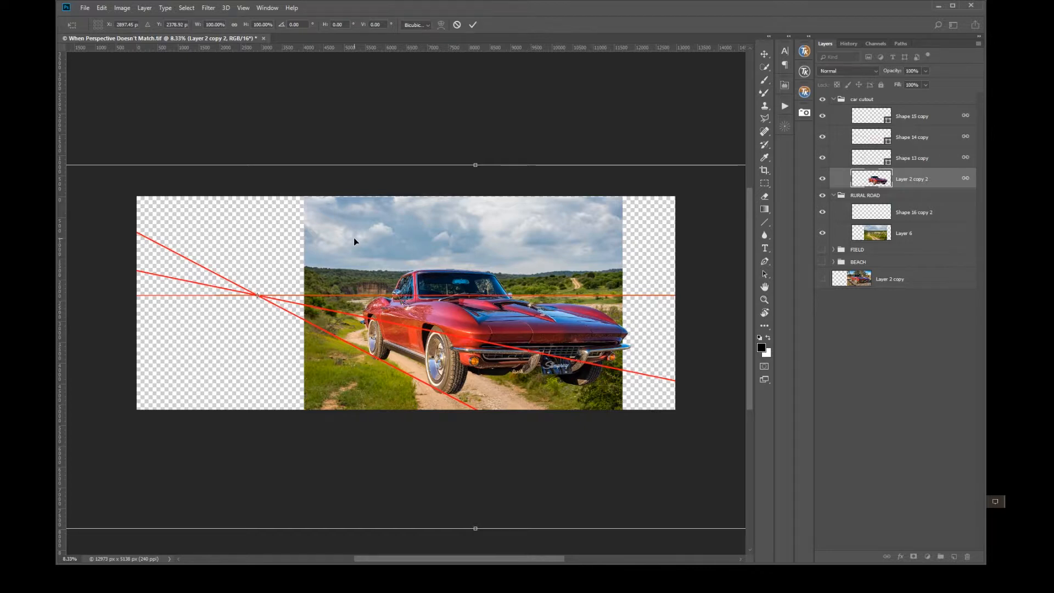
pyautogui.hotkey('ctrl', '-')
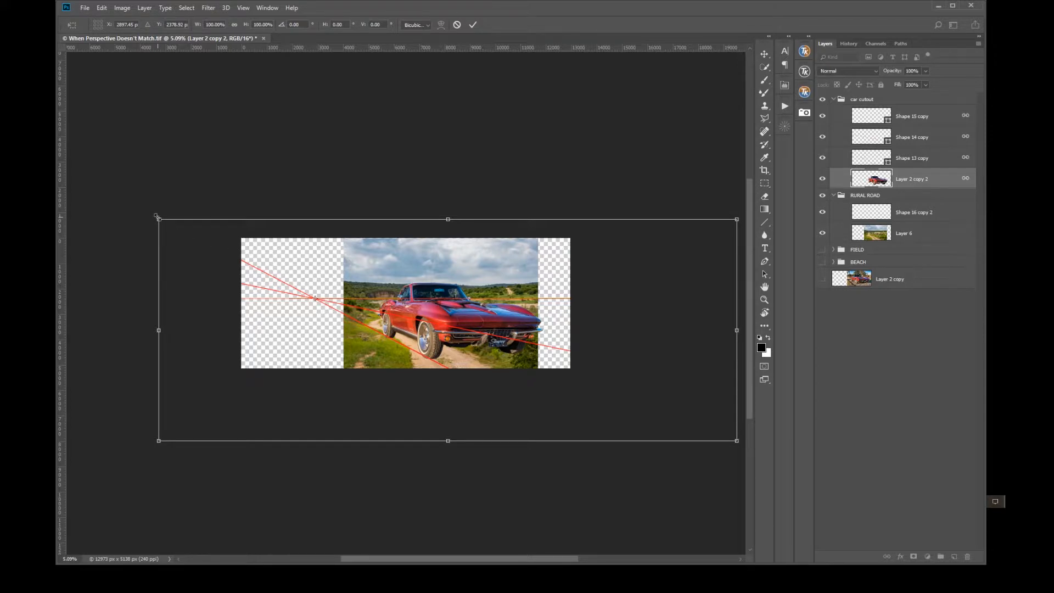
pyautogui.moveTo(159, 217); pyautogui.dragTo(285, 264)
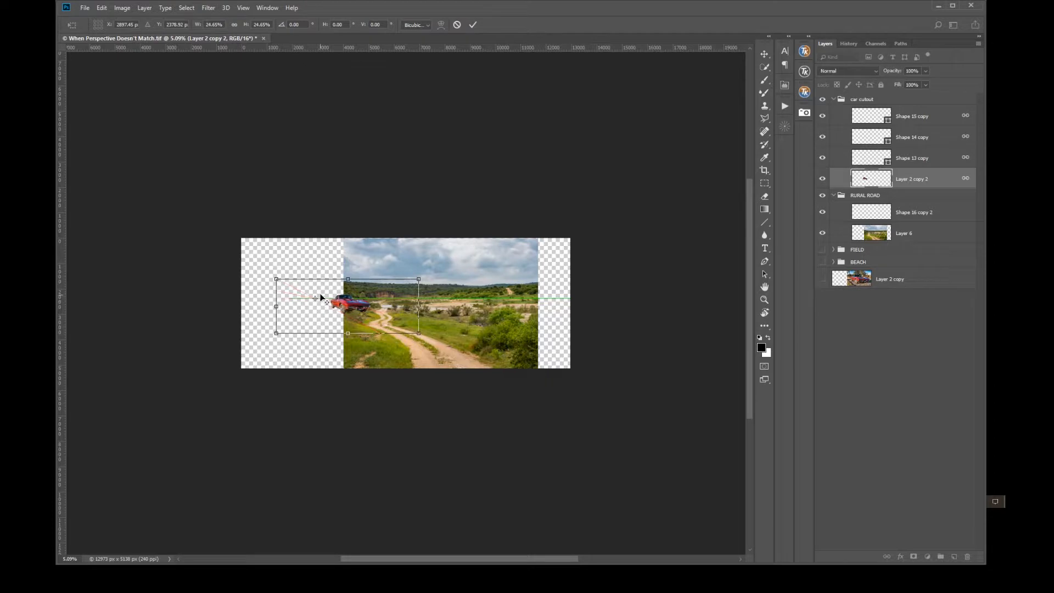
pyautogui.moveTo(275, 279)
pyautogui.mouseDown()
pyautogui.moveTo(239, 262)
pyautogui.moveTo(266, 278)
pyautogui.mouseUp()
pyautogui.click(473, 25)
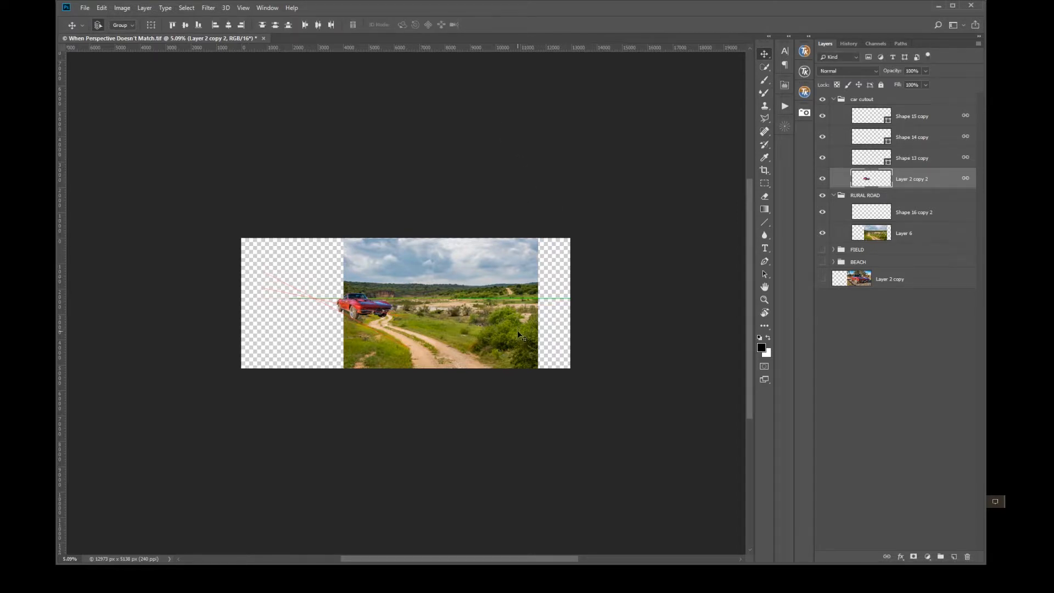
# - Move the reduced car cutout rightward along the horizon line to the grass beside the dirt road
pyautogui.click(764, 300)
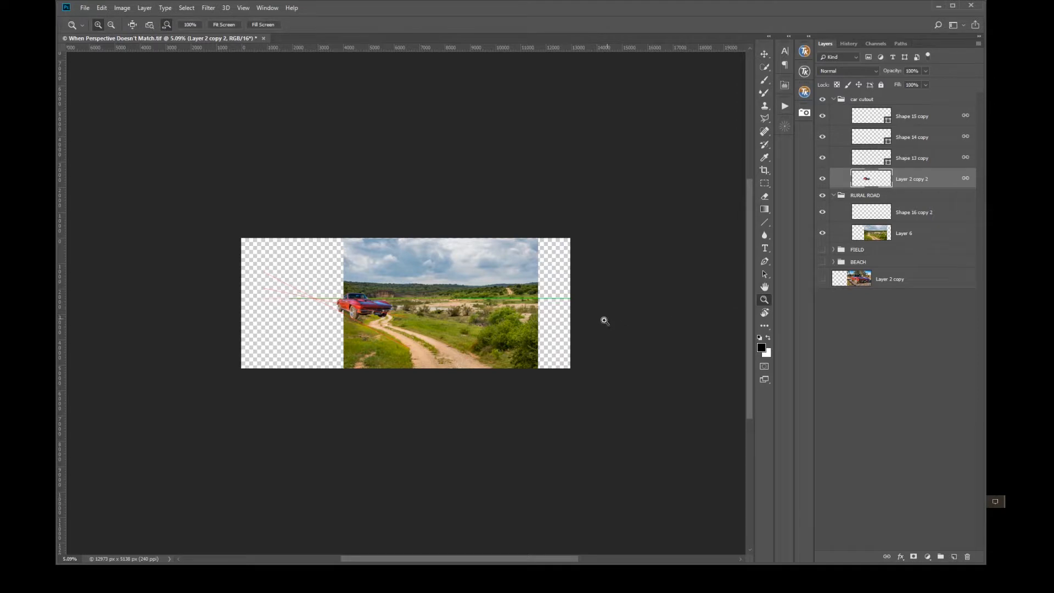
pyautogui.click(563, 325)
pyautogui.click(566, 325)
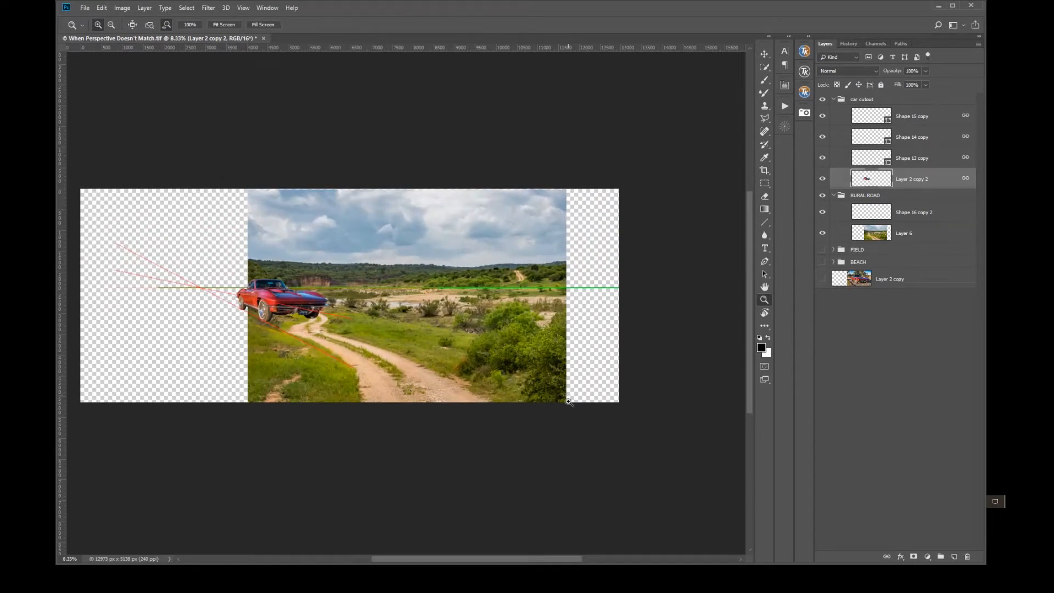
pyautogui.moveTo(568, 563); pyautogui.dragTo(536, 561)
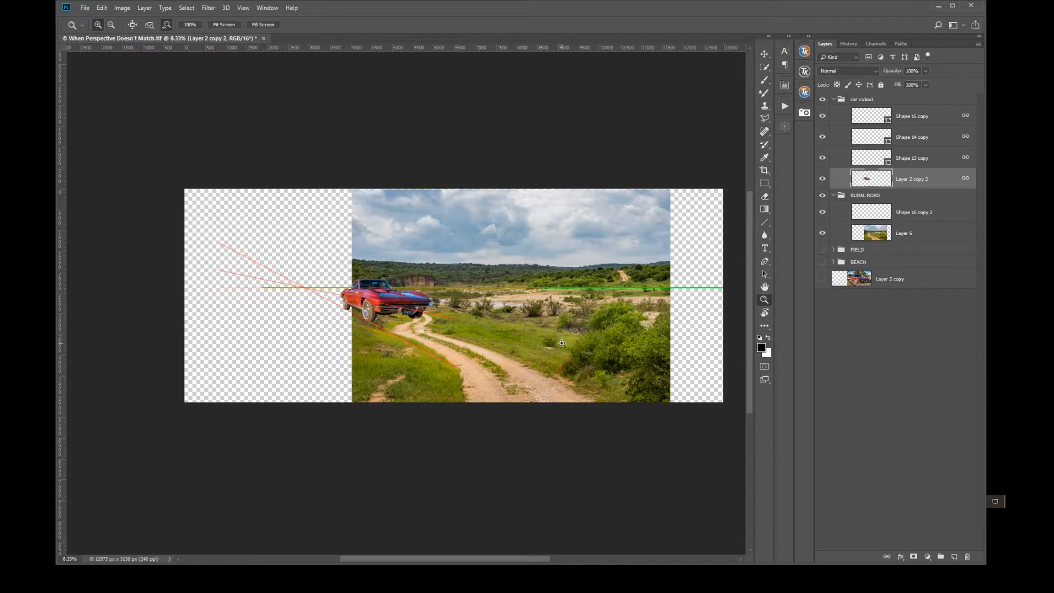
pyautogui.click(765, 56)
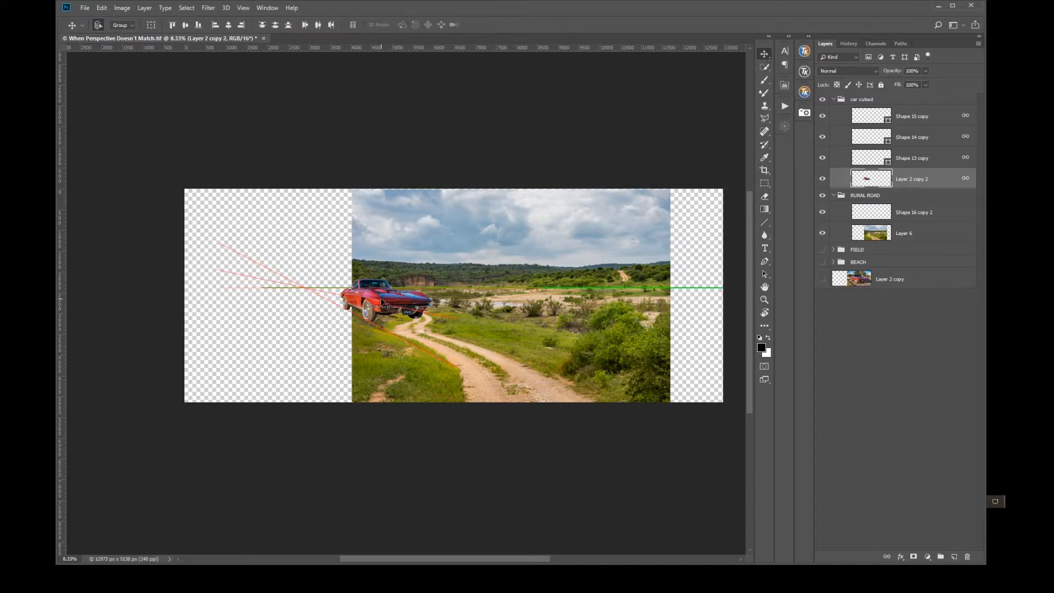
pyautogui.moveTo(383, 302); pyautogui.dragTo(544, 304)
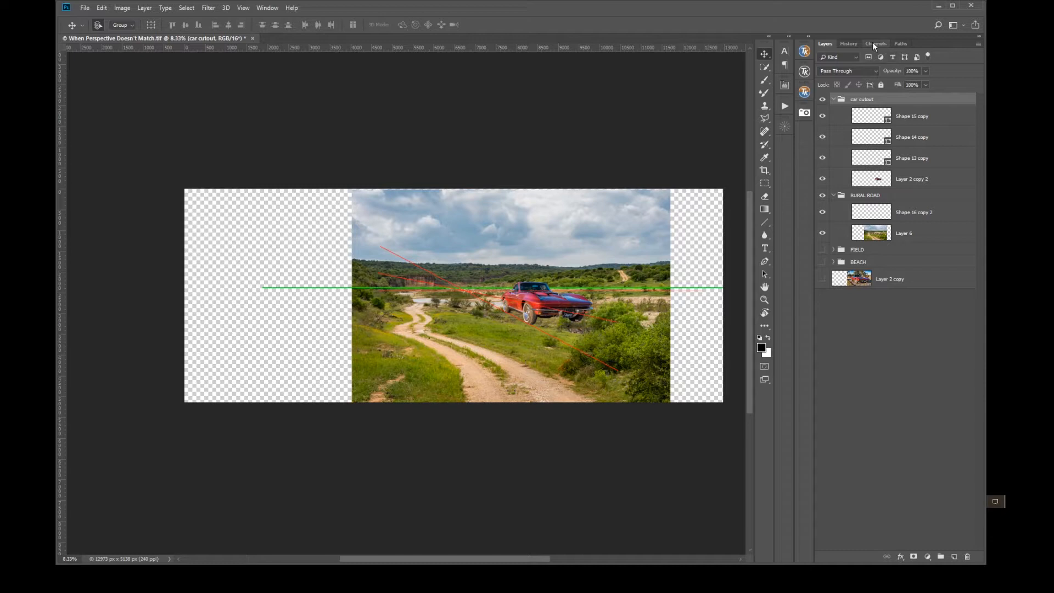
# - Revert the document to the history state just before the Free Transform and return to the layer list
pyautogui.click(850, 43)
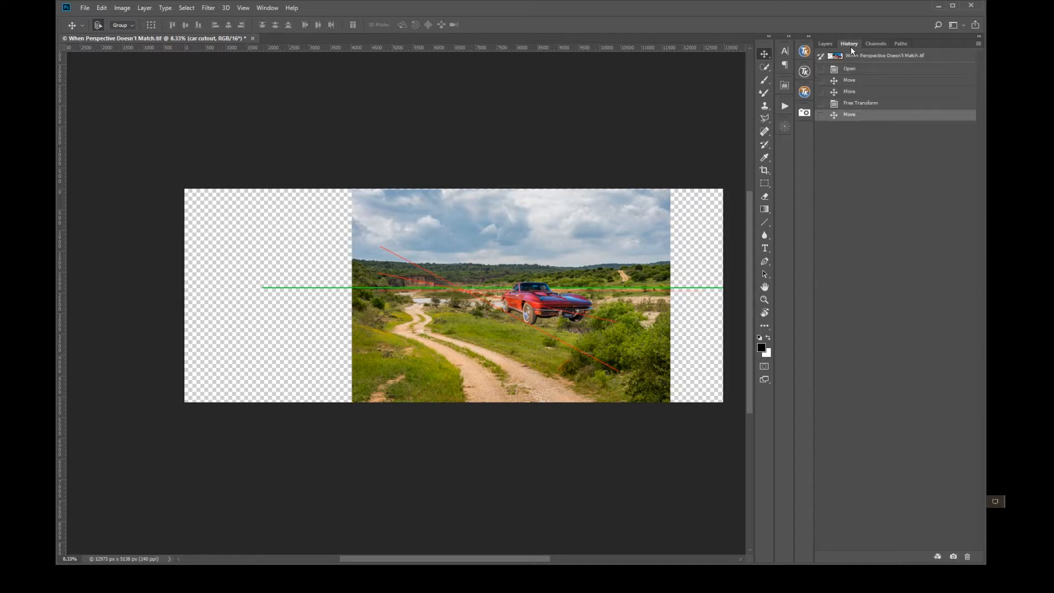
pyautogui.click(850, 92)
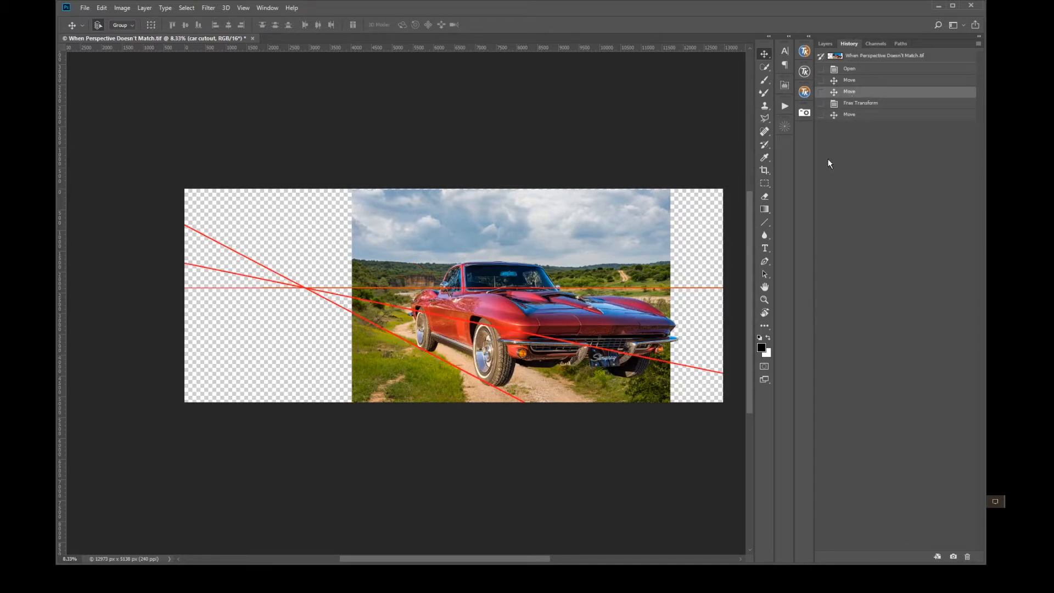
pyautogui.click(825, 43)
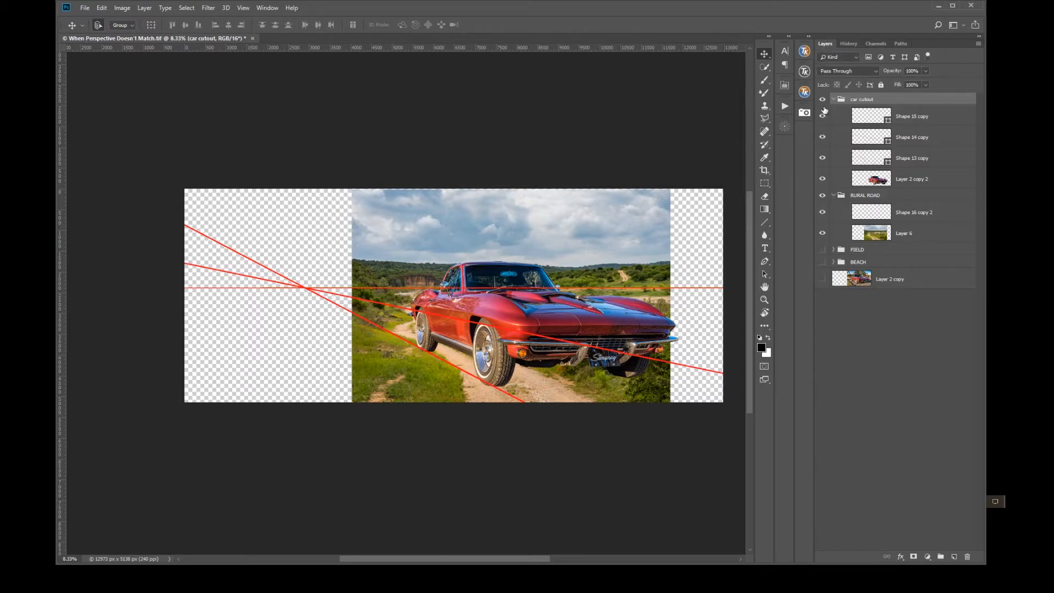
# - Replace the RURAL ROAD background with the FIELD group and align the car cutout's red horizon line with the blue one
pyautogui.click(833, 195)
pyautogui.click(823, 196)
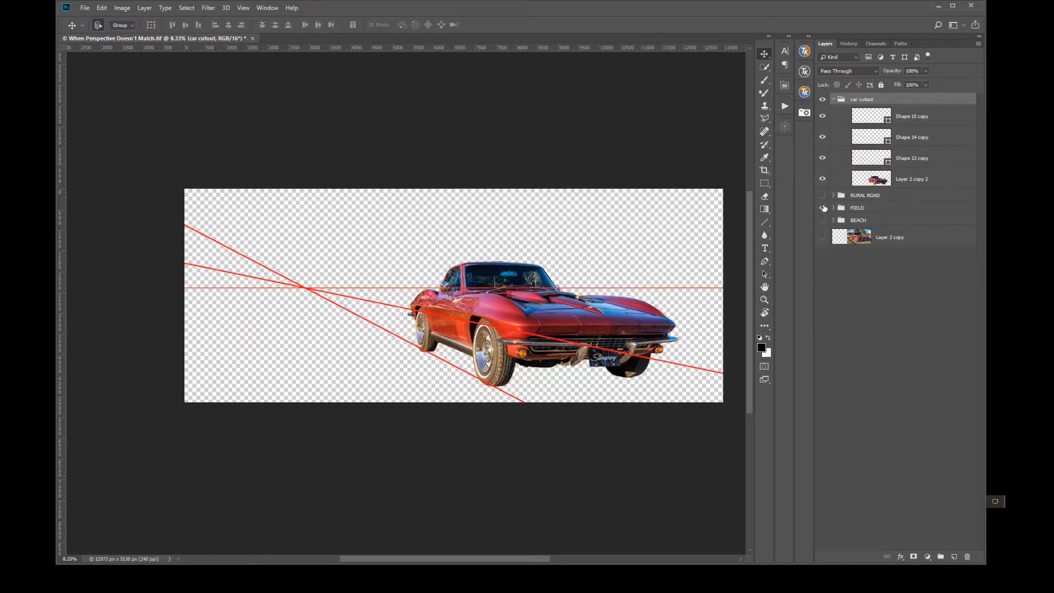
pyautogui.click(823, 207)
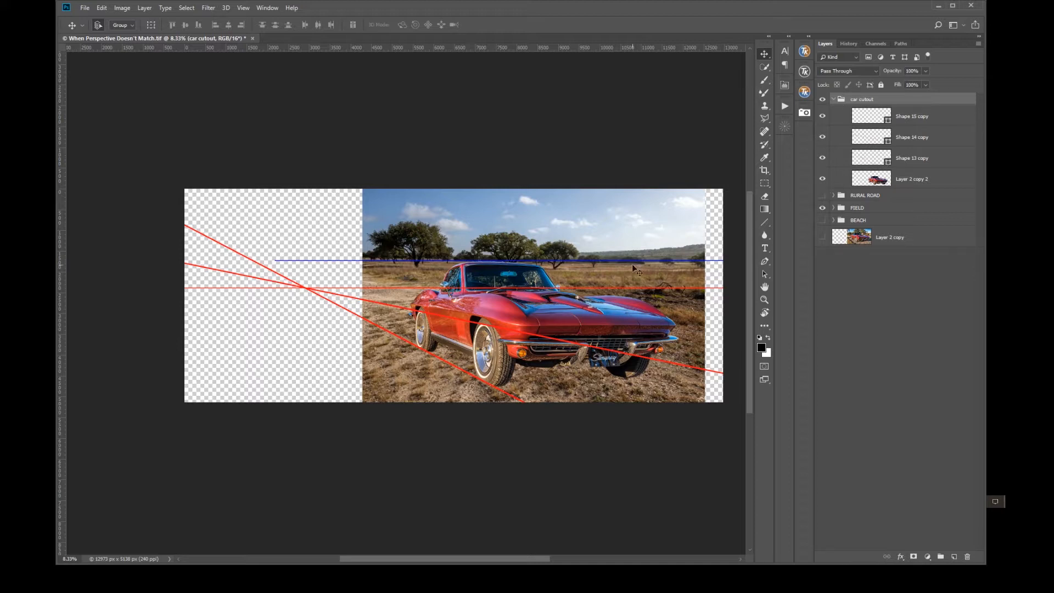
pyautogui.moveTo(530, 317)
pyautogui.mouseDown()
pyautogui.moveTo(524, 300)
pyautogui.moveTo(534, 301)
pyautogui.mouseUp()
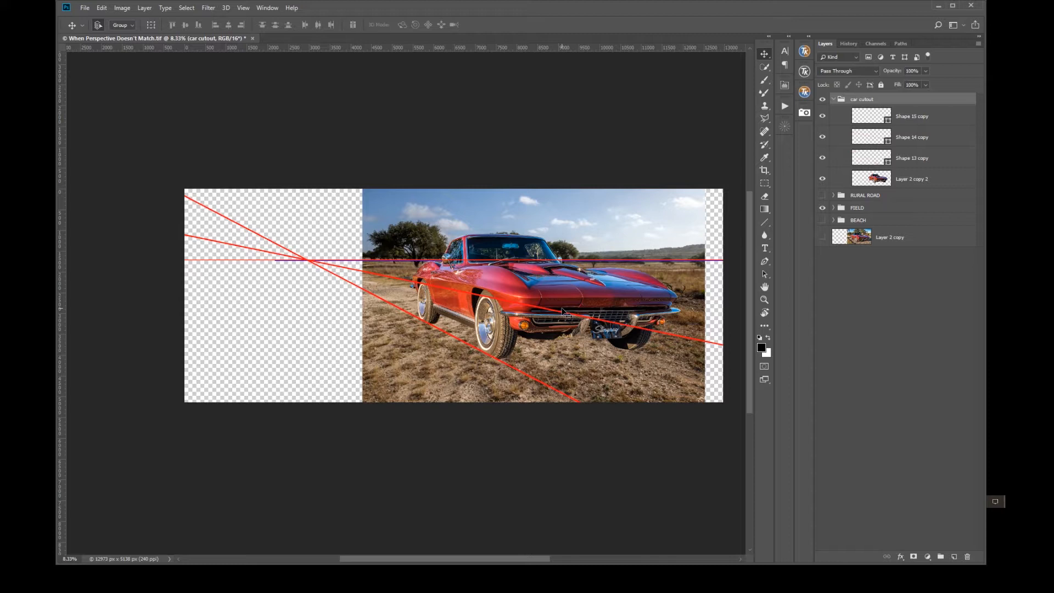
# - Scale the car cutout group to 68.62% about its vanishing point and slide it rightward along the field's horizon line
pyautogui.hotkey('ctrl', 't')
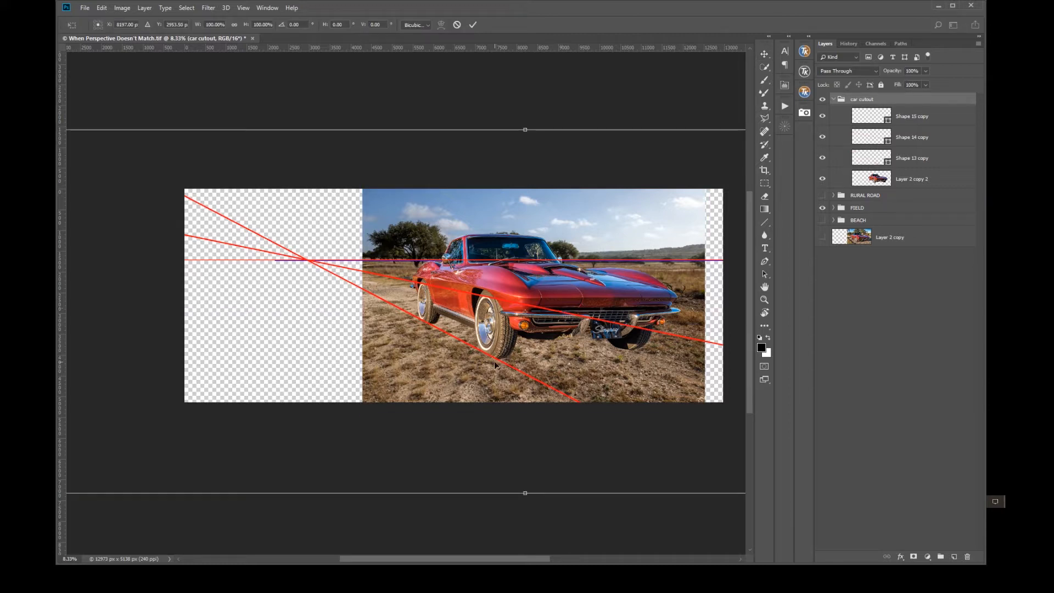
pyautogui.scroll(-3, 396, 327)
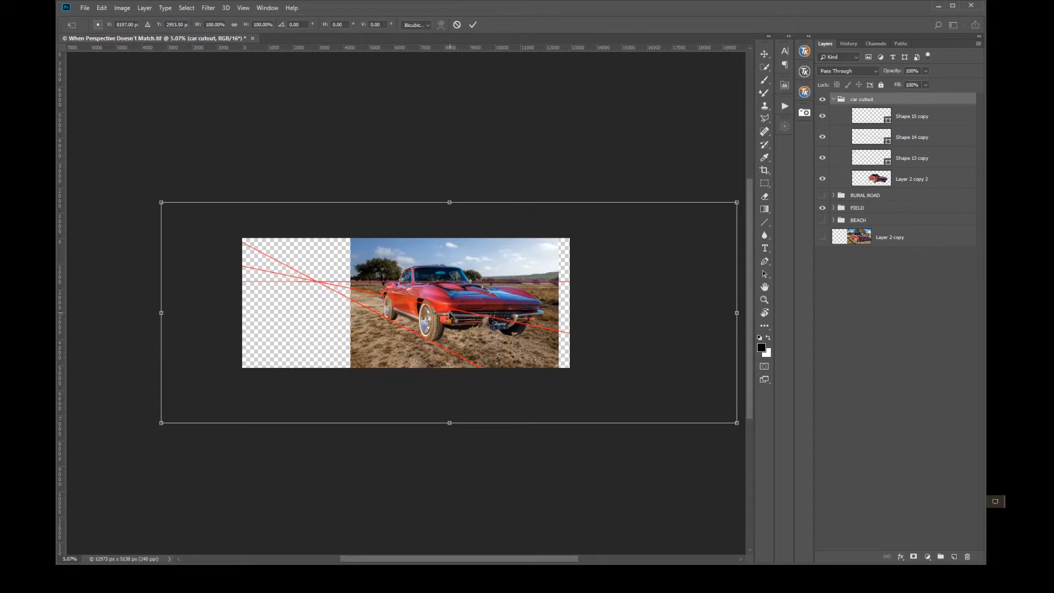
pyautogui.moveTo(454, 319); pyautogui.dragTo(317, 281)
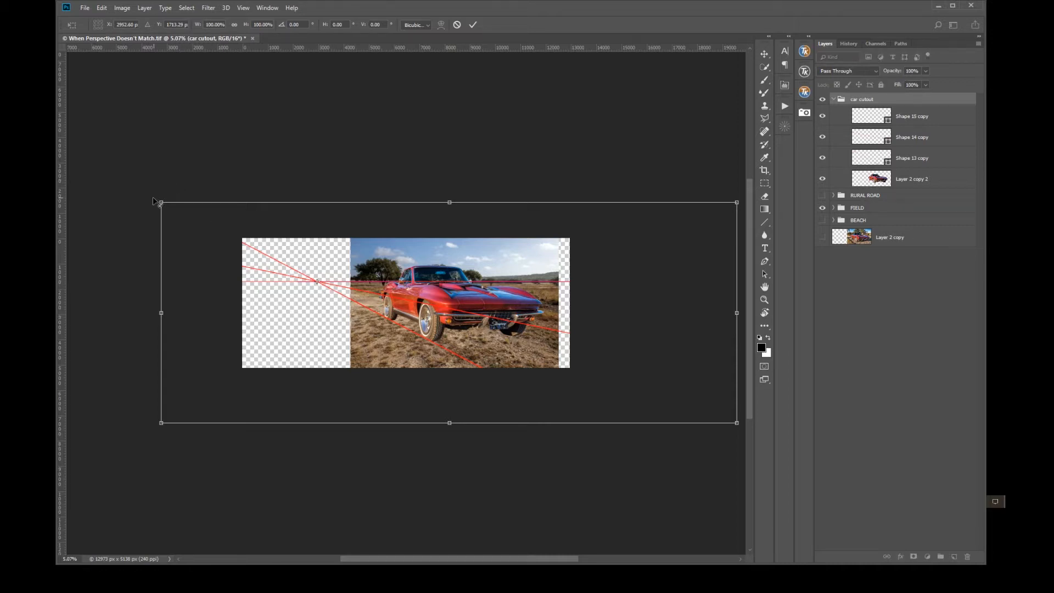
pyautogui.moveTo(159, 199); pyautogui.dragTo(207, 224)
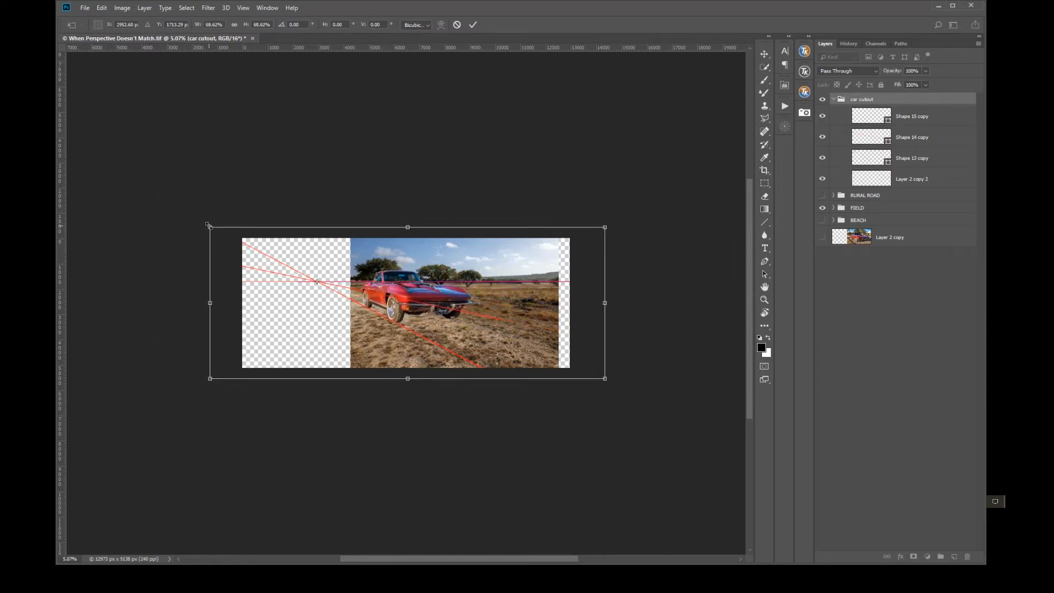
pyautogui.click(473, 25)
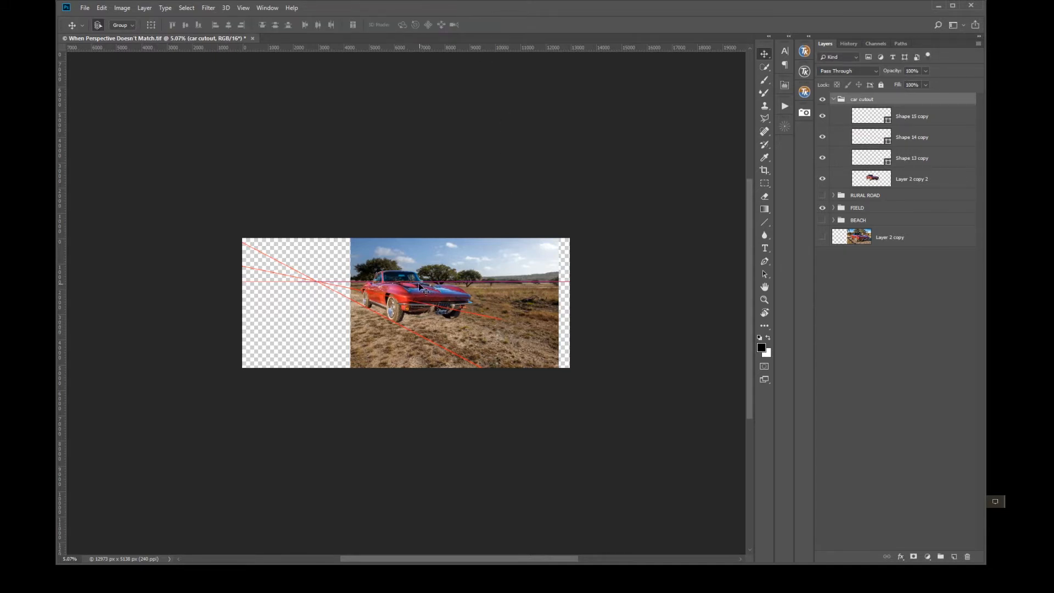
pyautogui.moveTo(415, 296); pyautogui.dragTo(451, 295)
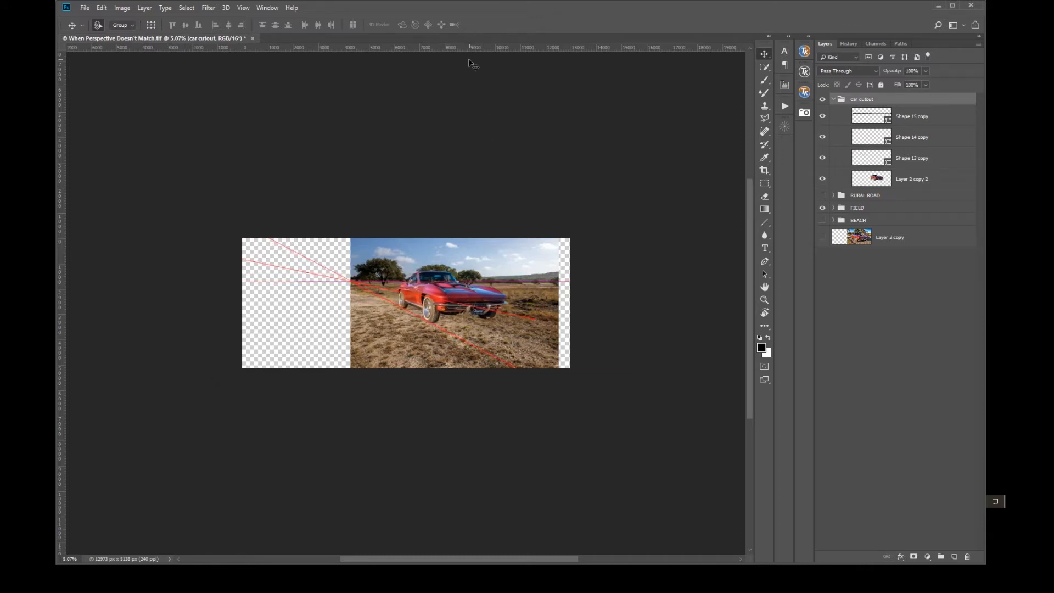